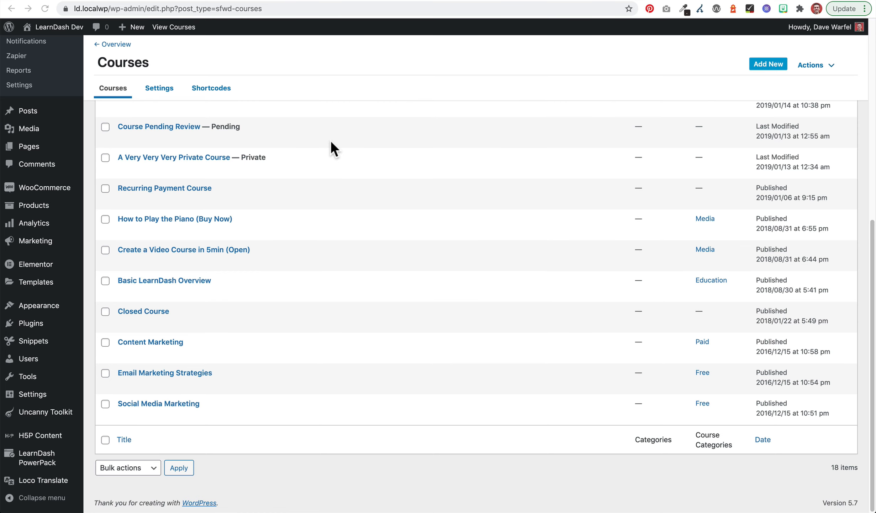
- Look through the list of existing LearnDash courses
scroll(282, 196, "up", 8)
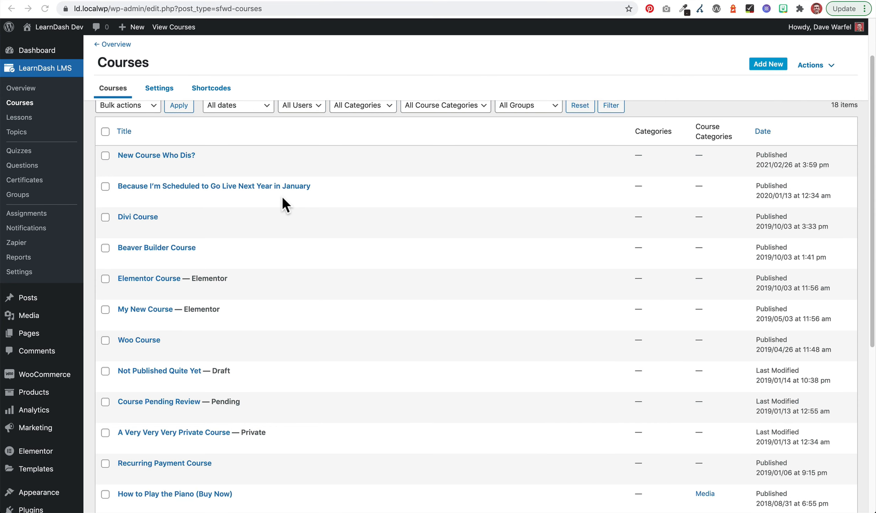
scroll(282, 195, "down", 6)
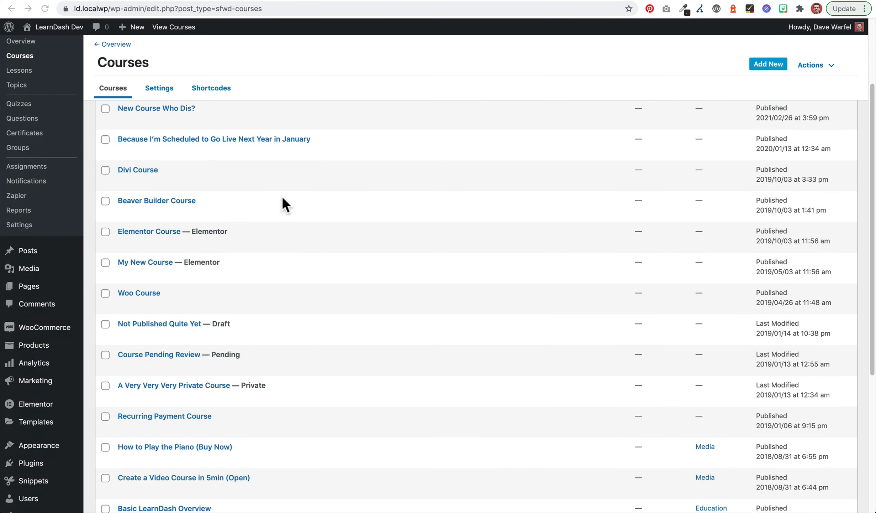
scroll(282, 198, "down", 2)
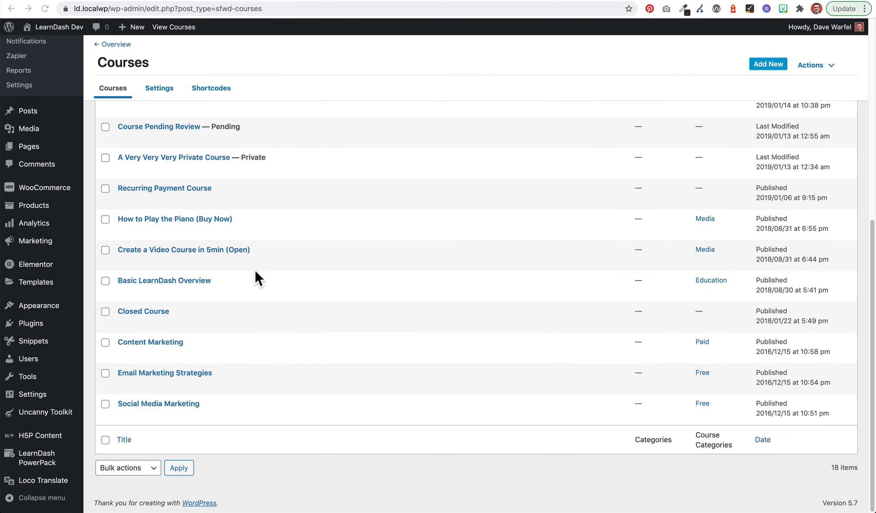
mouse_move(257, 276)
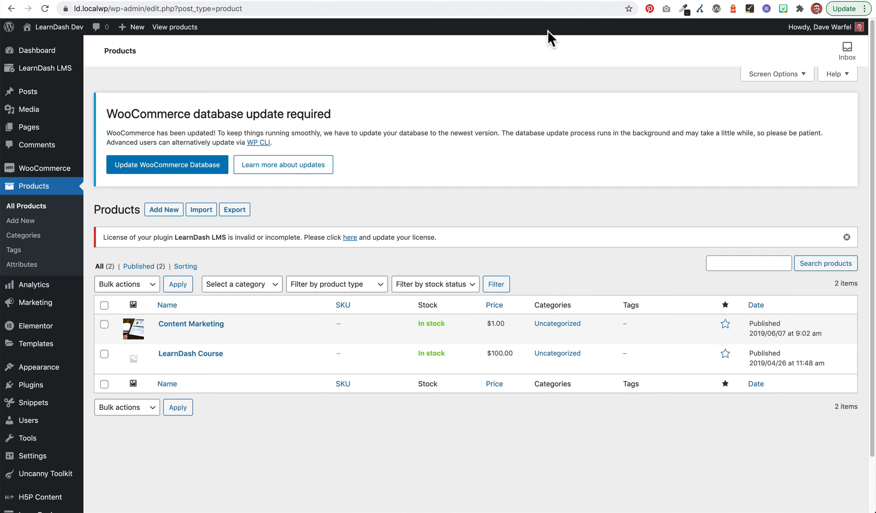
- Open the LearnDash Course product from the WooCommerce products list for editing
left_click(671, 1)
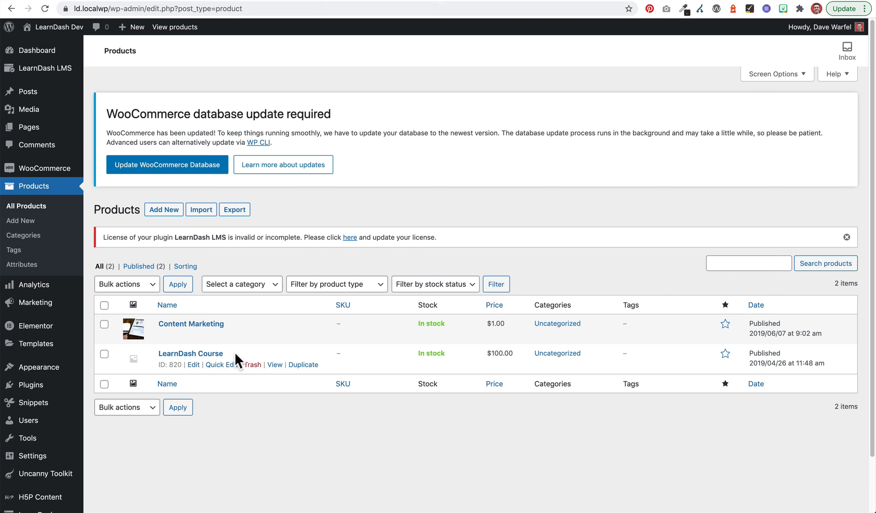
left_click(201, 354)
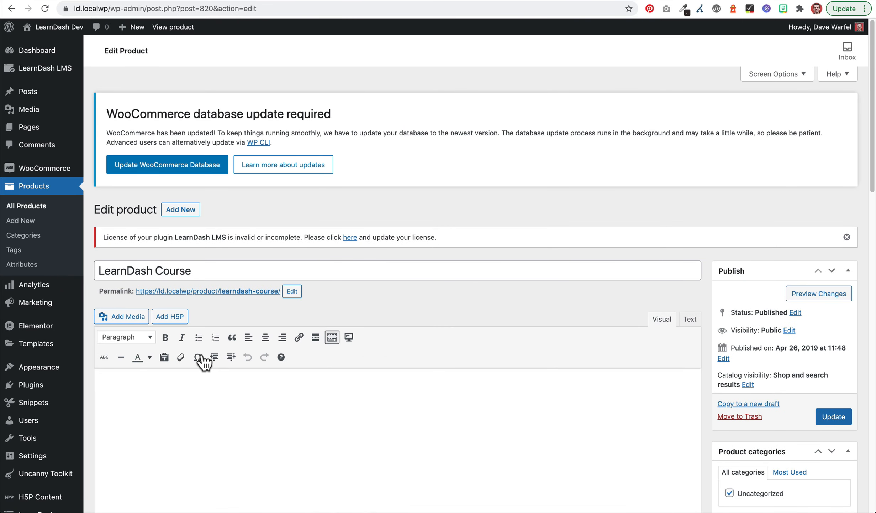
scroll(348, 274, "down", 5)
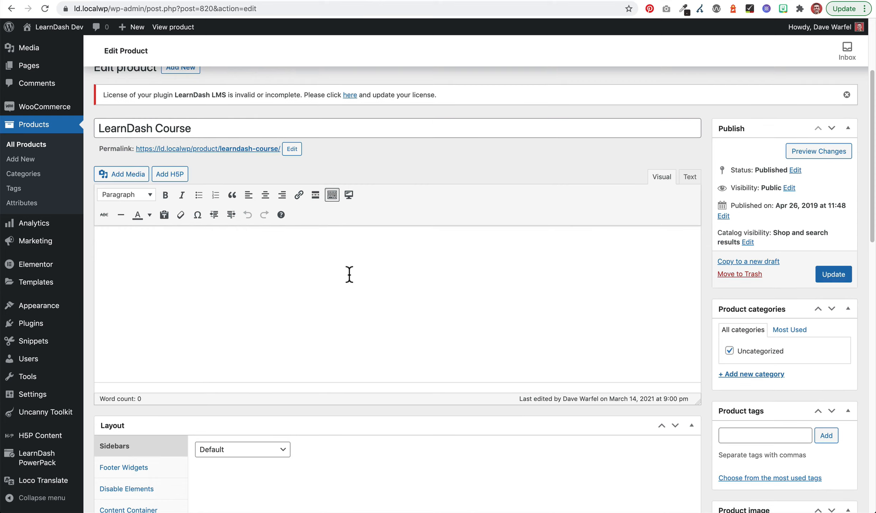
scroll(349, 274, "down", 7)
scroll(602, 156, "up", 12)
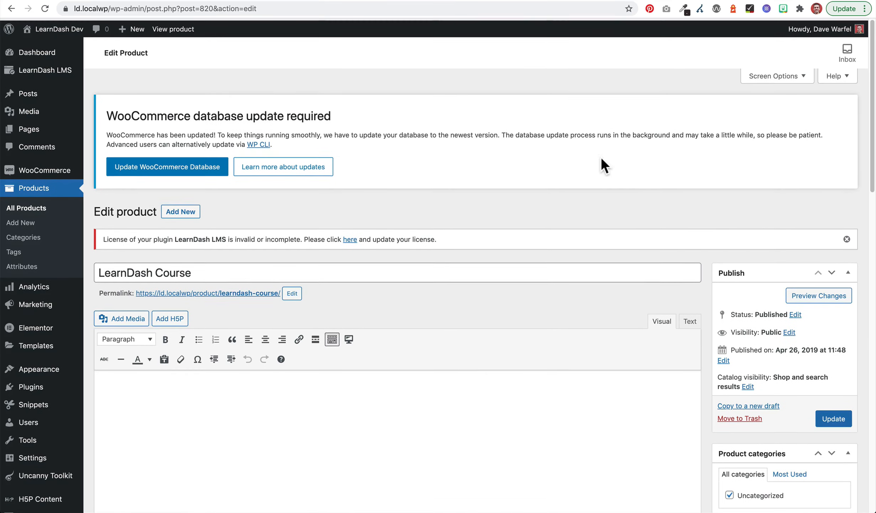
- Check in the product editor's screen options that the Custom Fields element is enabled
left_click(771, 71)
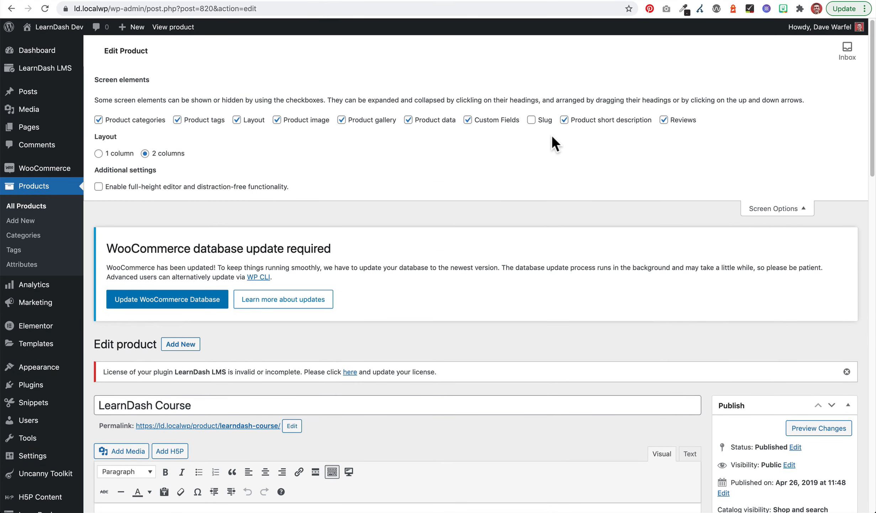
left_click(489, 122)
left_click(499, 122)
left_click(758, 207)
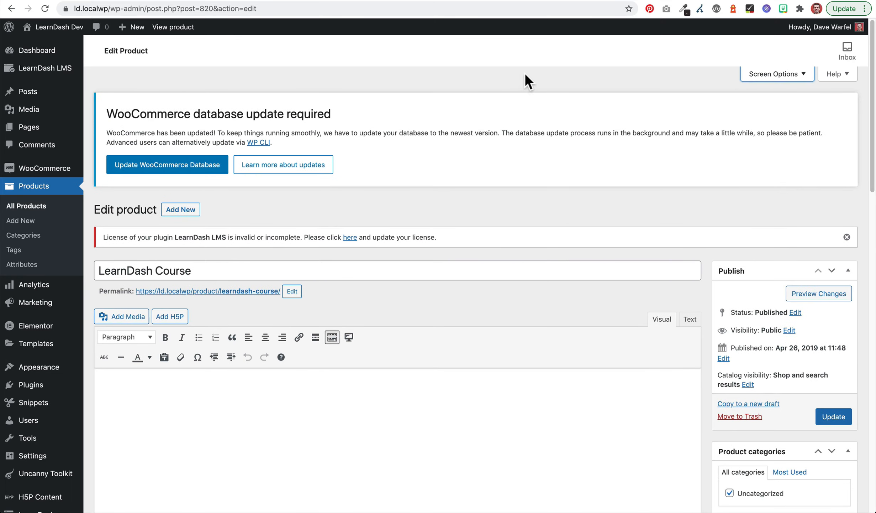
- Examine the name and value of the warf_course_id custom field on the LearnDash Course product
scroll(367, 310, "down", 15)
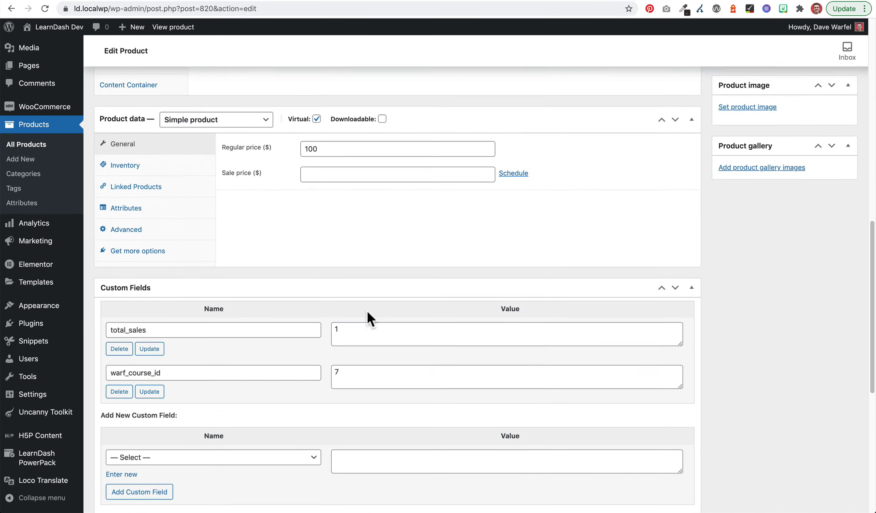
scroll(296, 311, "down", 2)
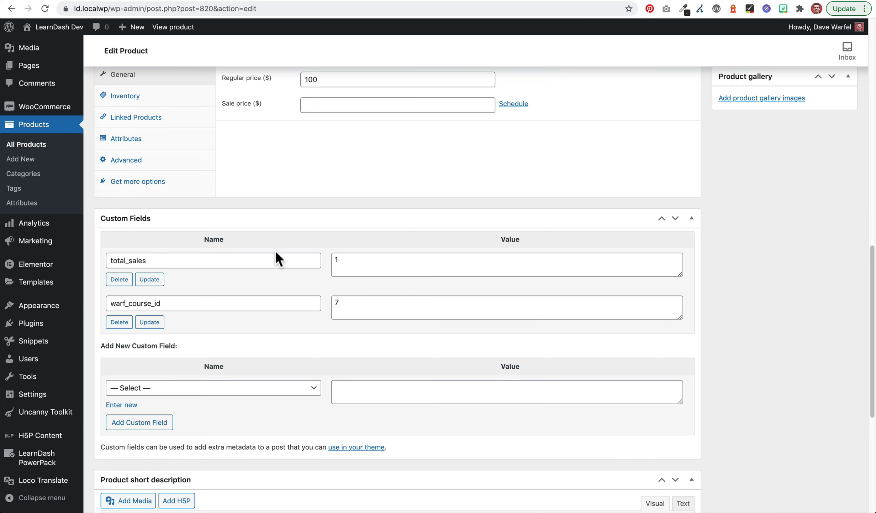
left_click(111, 304)
left_click_drag(111, 304, 173, 304)
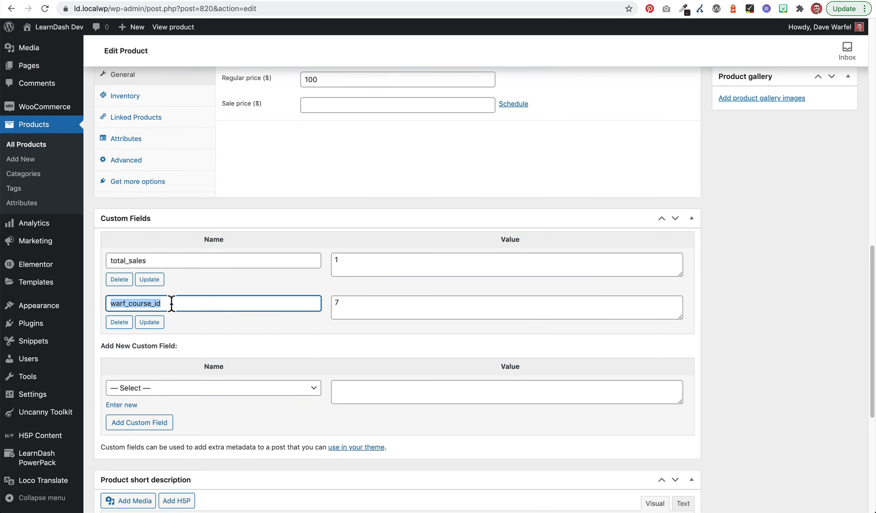
left_click(171, 304)
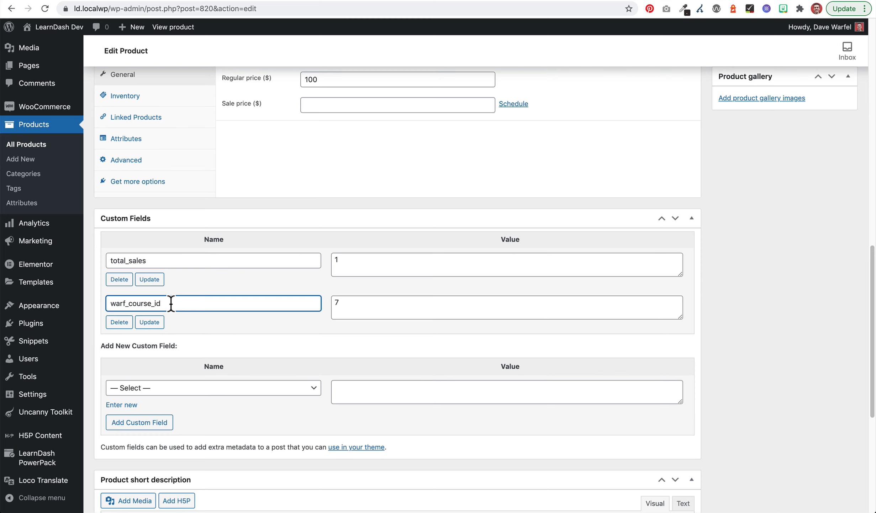
double_click(171, 303)
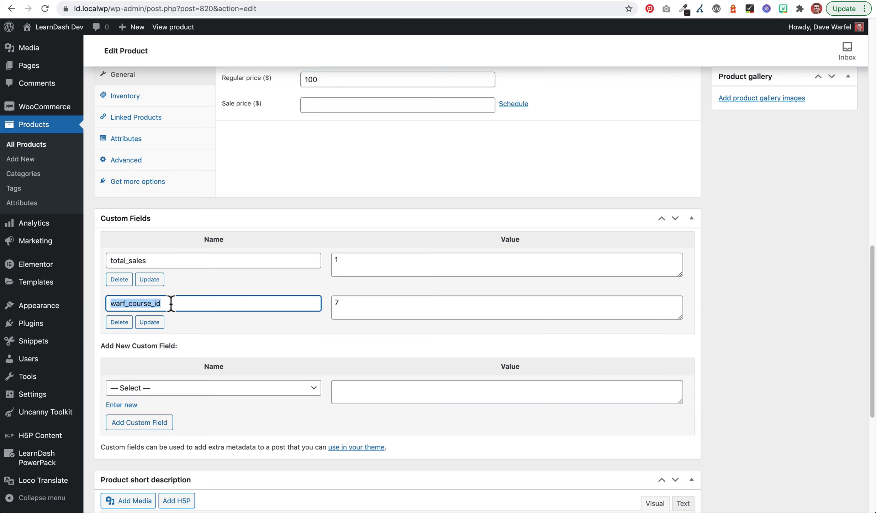
double_click(358, 306)
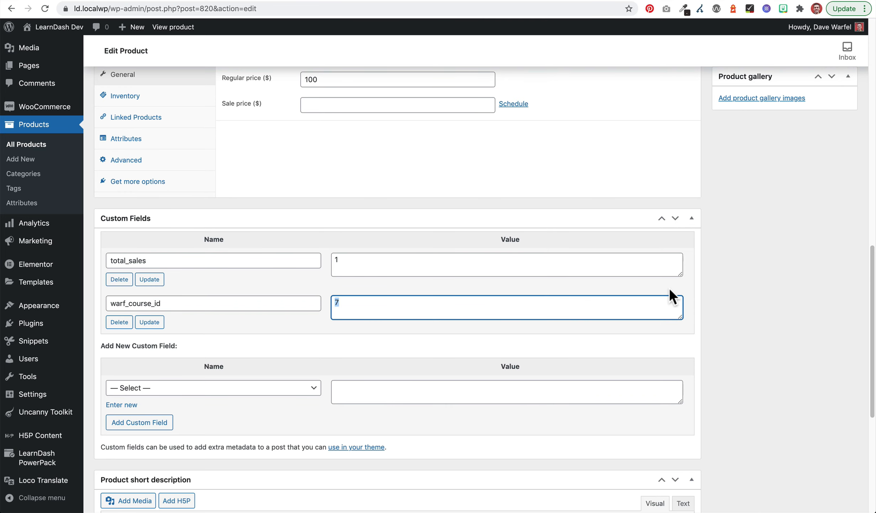
- Update the LearnDash Course product to save its custom fields
scroll(669, 287, "up", 15)
left_click(833, 416)
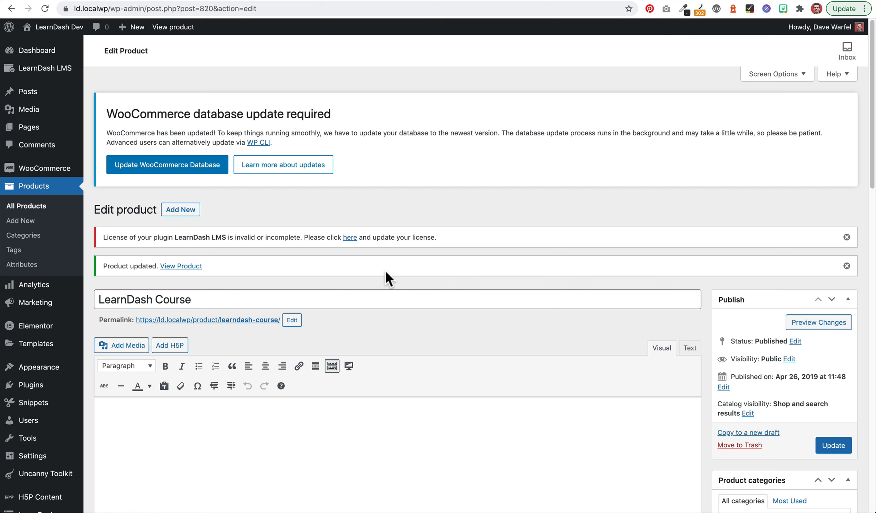
scroll(386, 270, "down", 3)
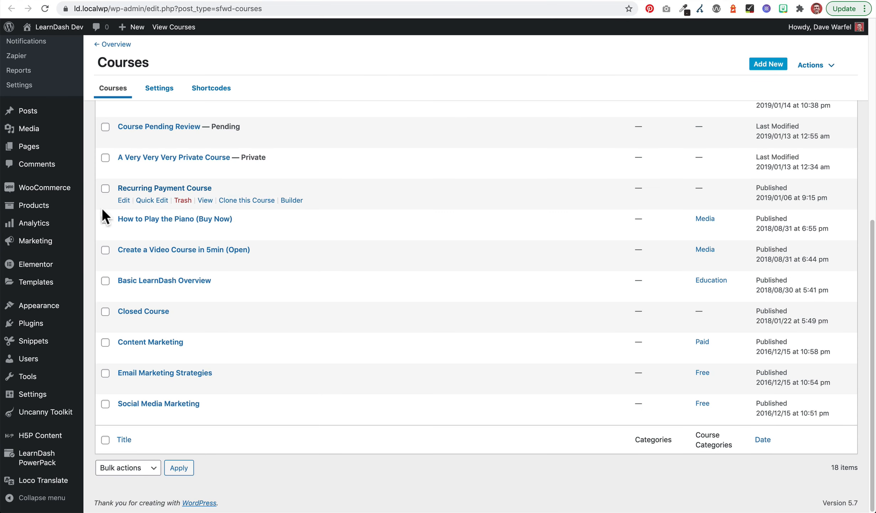
- Open the Single Product draft template from the Theme Builder for editing with Elementor
mouse_move(47, 267)
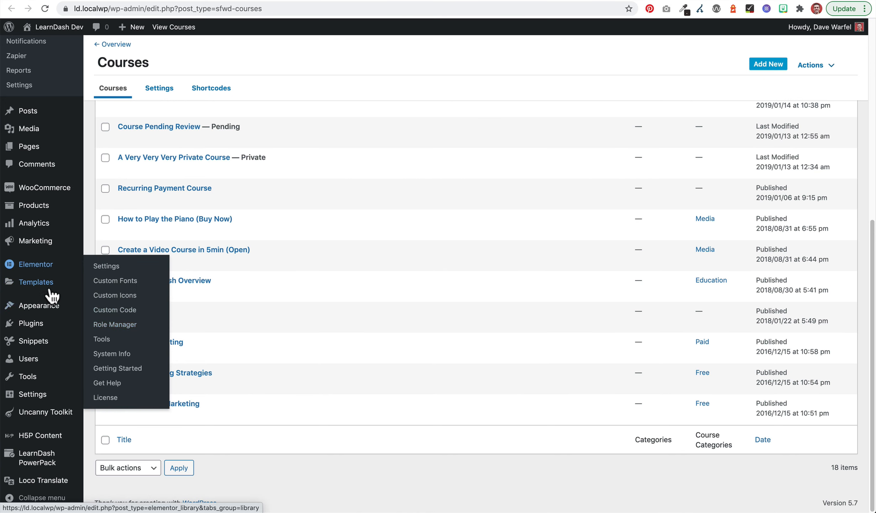
mouse_move(49, 287)
left_click(107, 313)
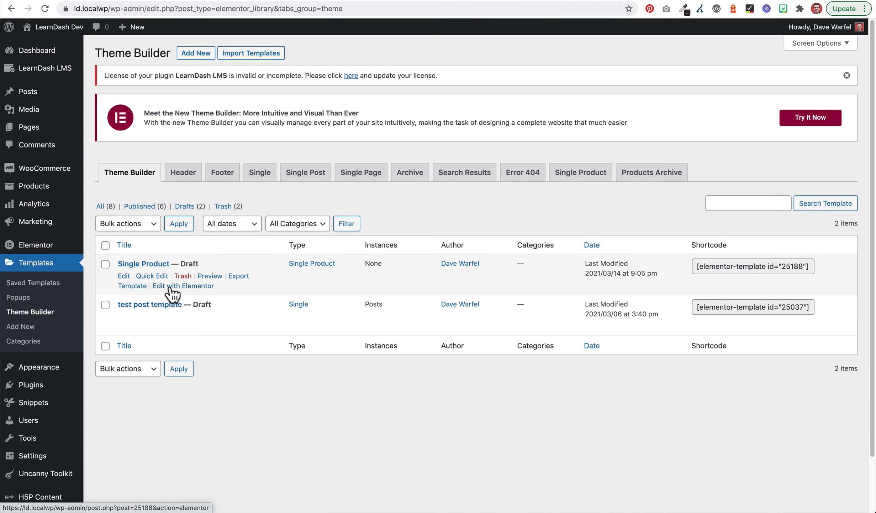
left_click(183, 287)
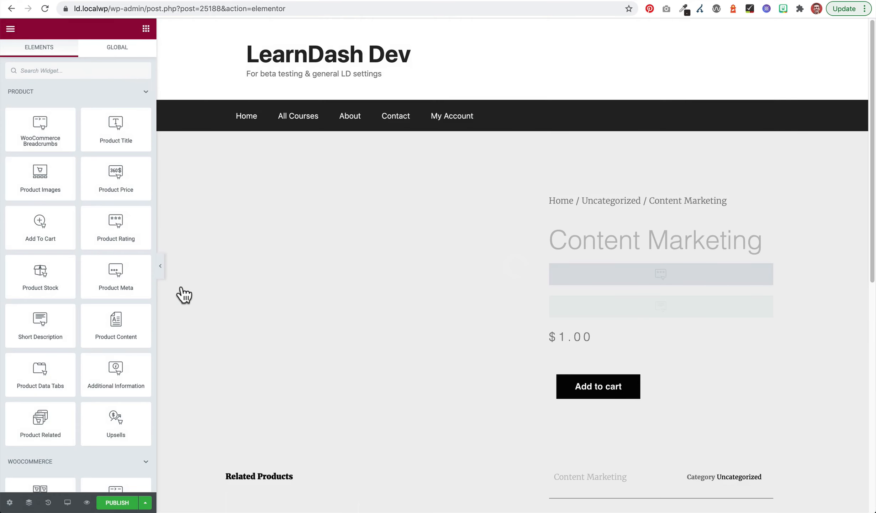
- Insert a single-column section between the product details and the Related Products section
scroll(513, 190, "down", 3)
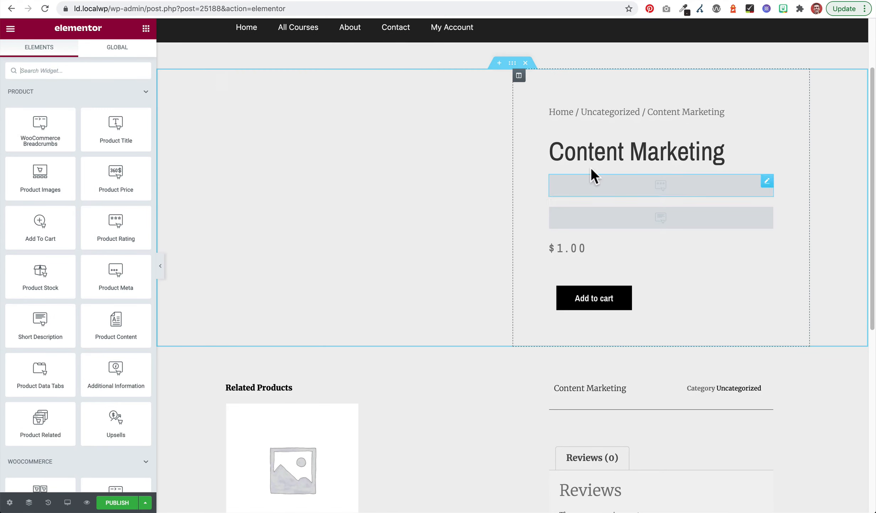
scroll(397, 295, "down", 5)
scroll(397, 290, "down", 4)
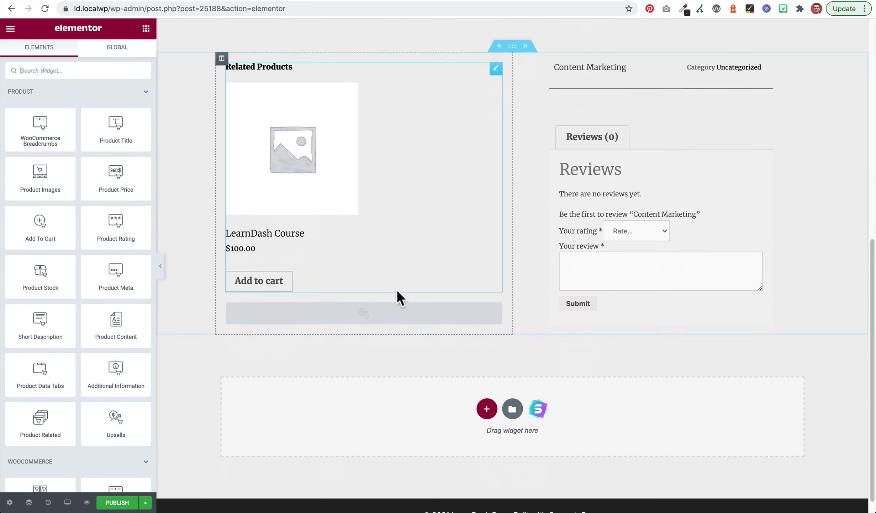
scroll(397, 290, "up", 12)
scroll(398, 291, "down", 6)
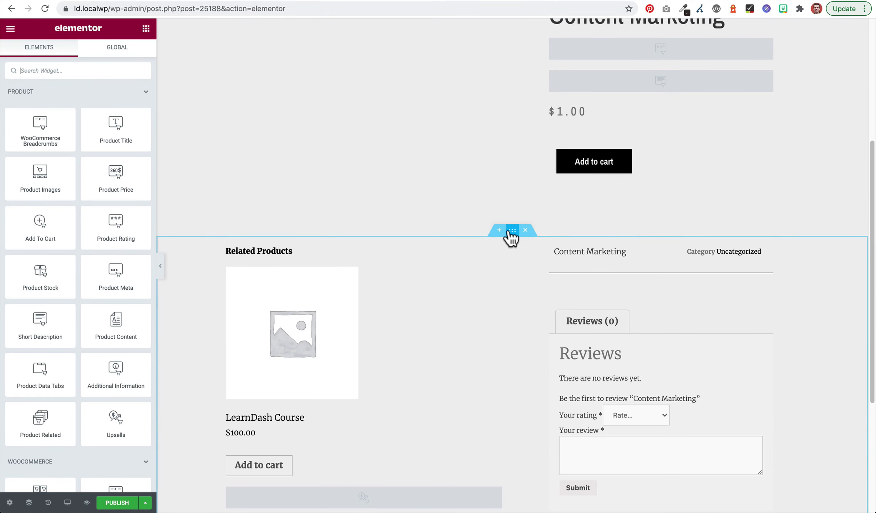
left_click(500, 230)
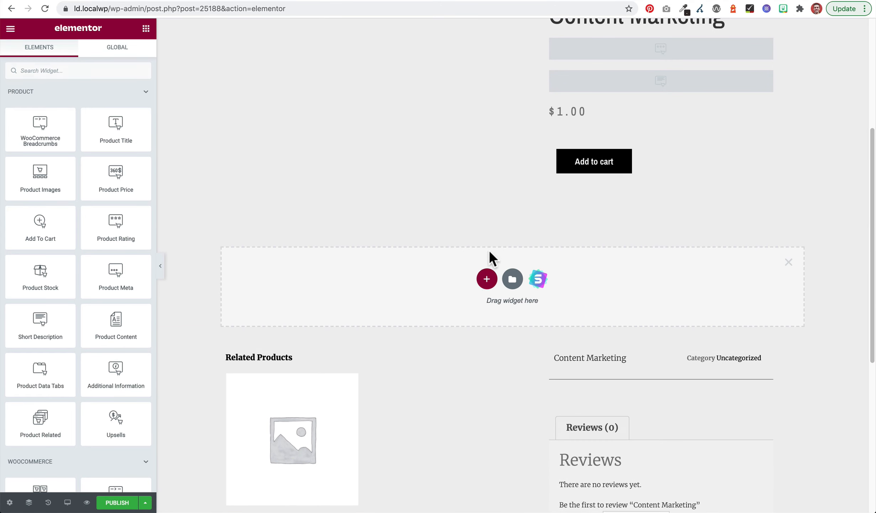
left_click(487, 279)
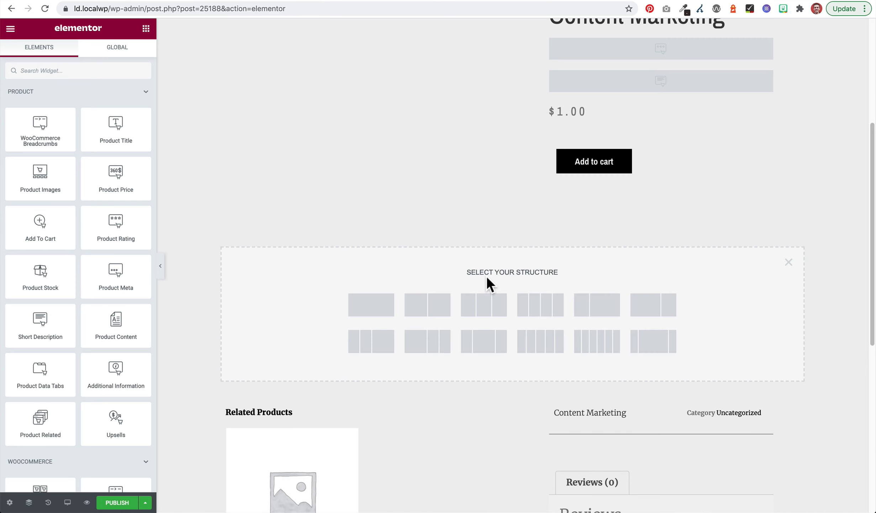
left_click(383, 305)
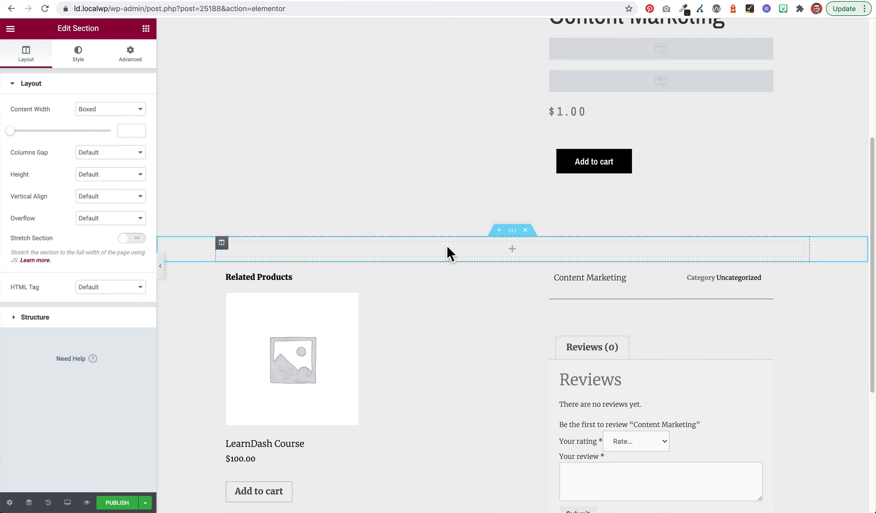
- Find the Shortcode widget by searching for "short" and place it in the new empty section
scroll(447, 247, "down", 4)
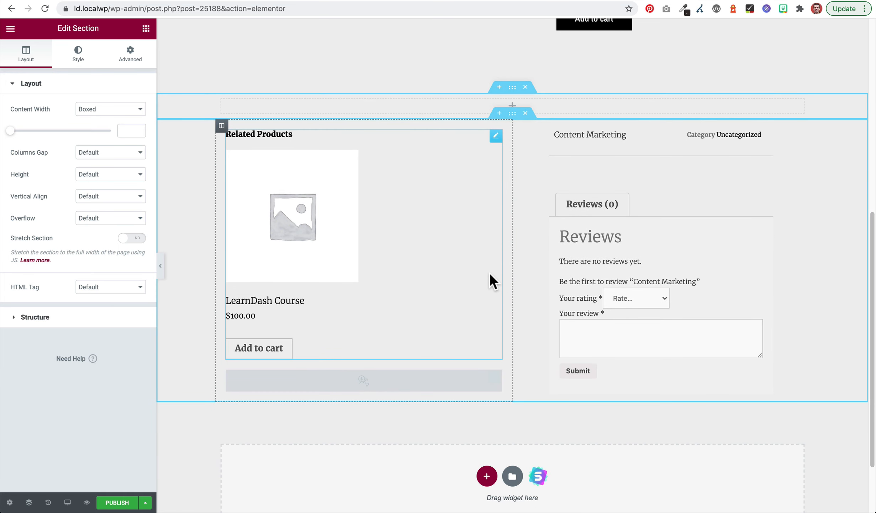
scroll(490, 274, "up", 3)
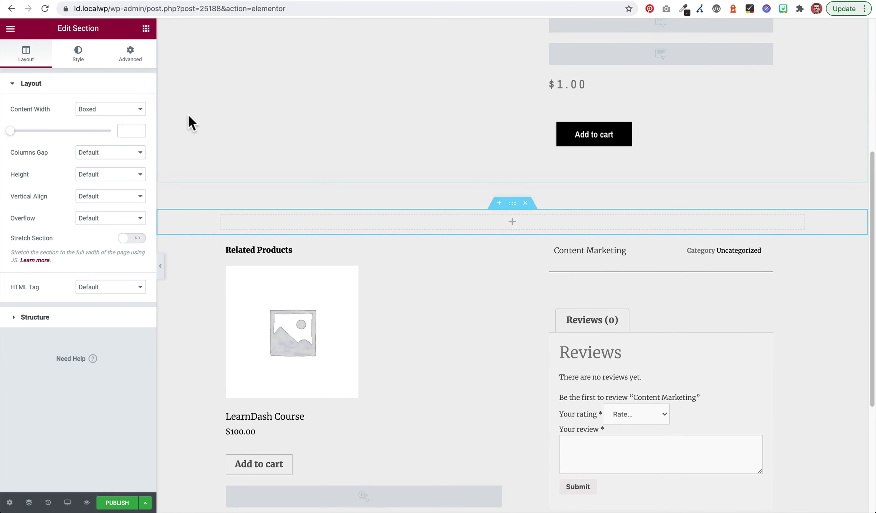
left_click(146, 28)
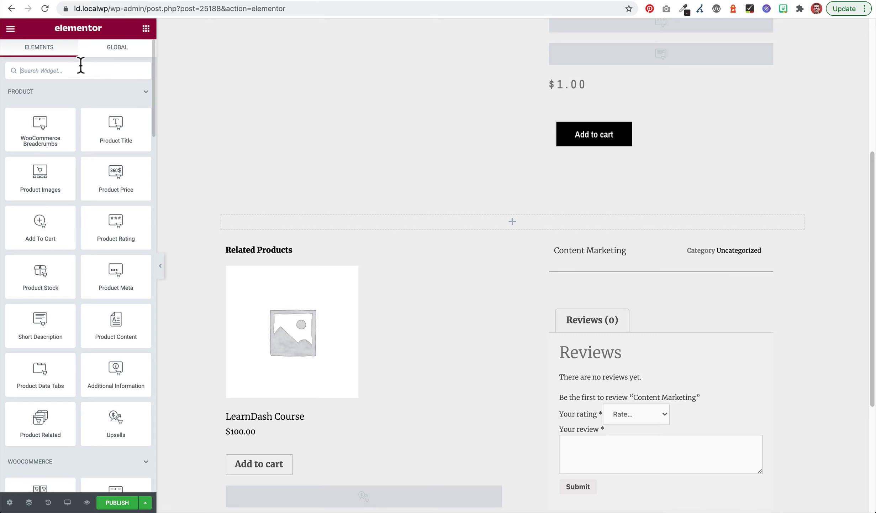
type("ho")
key("BackSpace")
key("BackSpace")
type("hor")
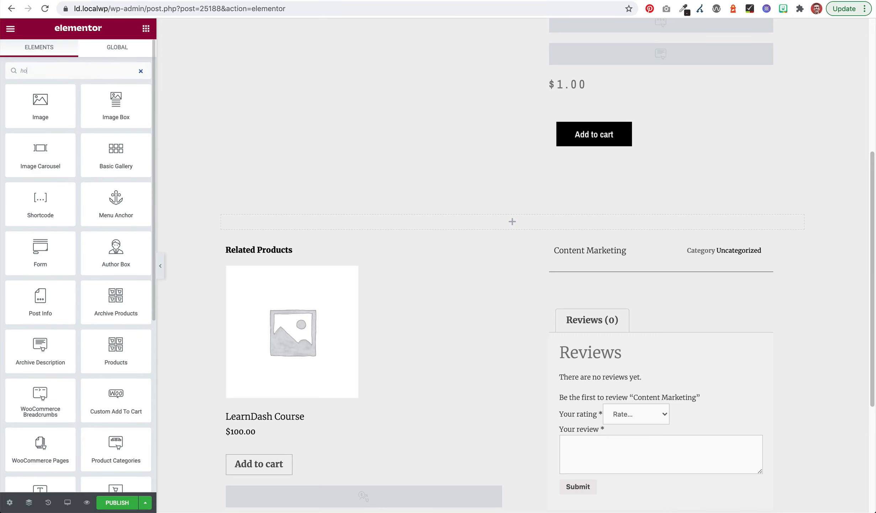
key("BackSpace")
key("BackSpace")
key("BackSpace")
type("short")
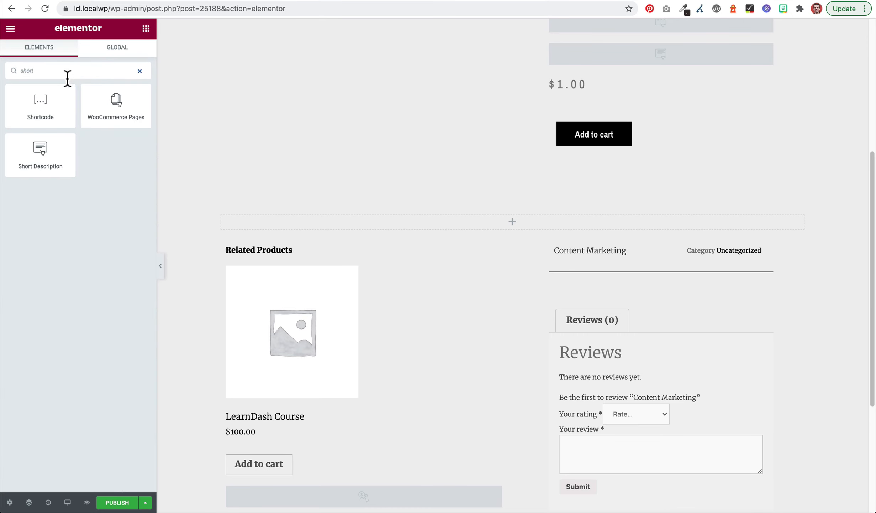
left_click_drag(40, 101, 422, 224)
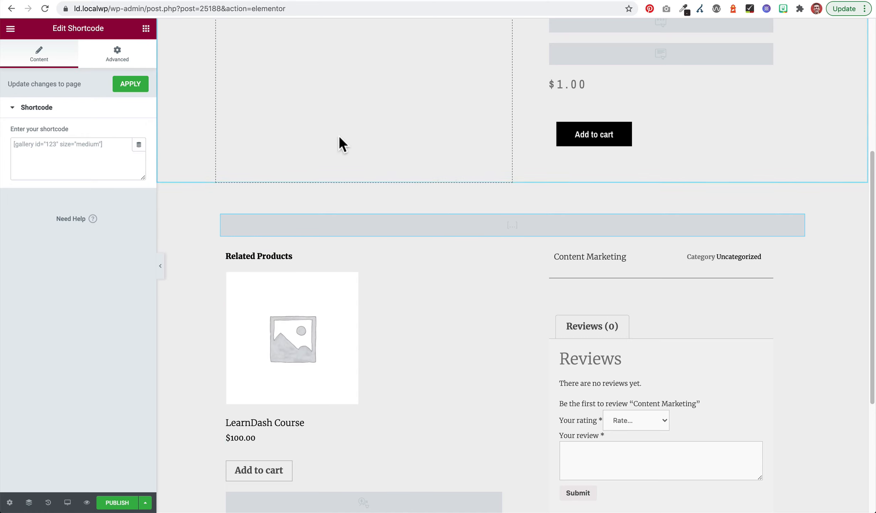
- Use the Post Custom Field dynamic tag as the widget's shortcode and inspect the choices for its Key setting
left_click(139, 146)
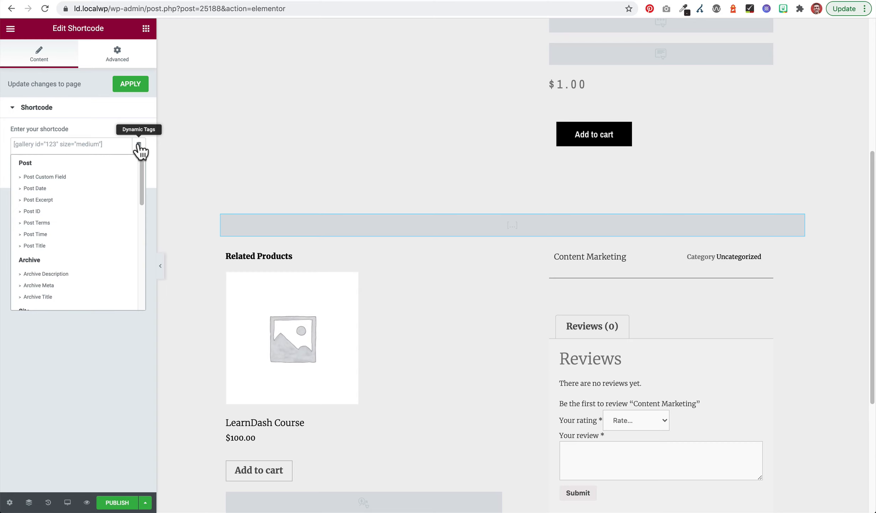
left_click(42, 176)
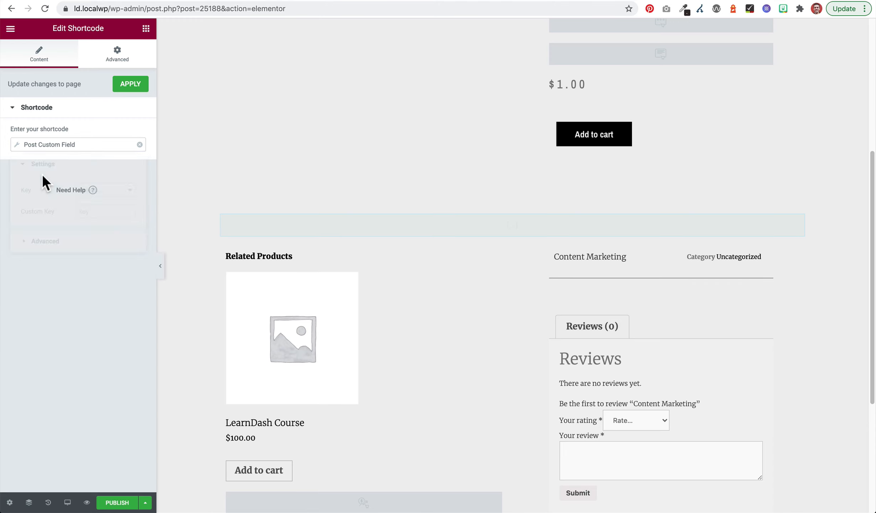
left_click(109, 190)
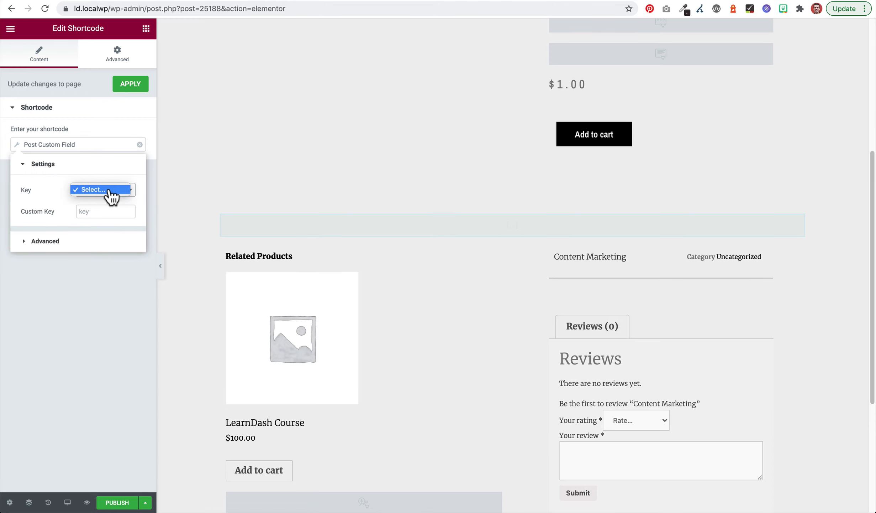
left_click(43, 195)
left_click(92, 195)
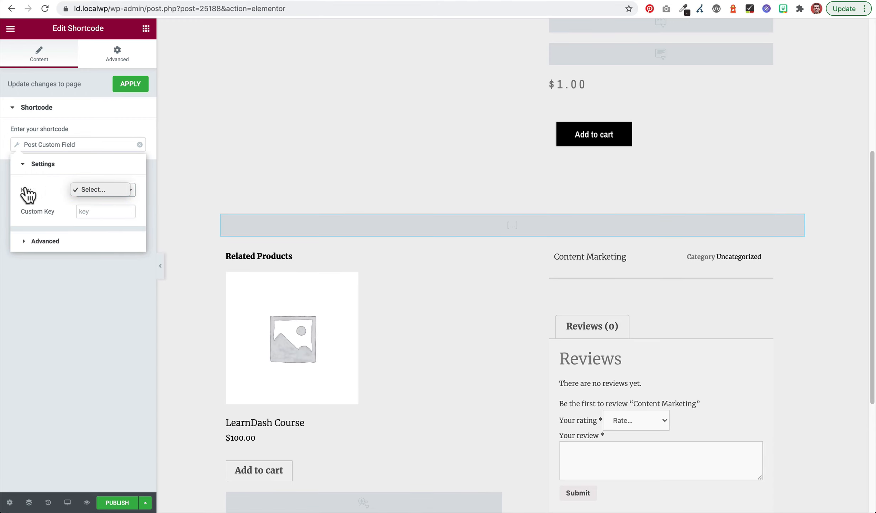
left_click(62, 193)
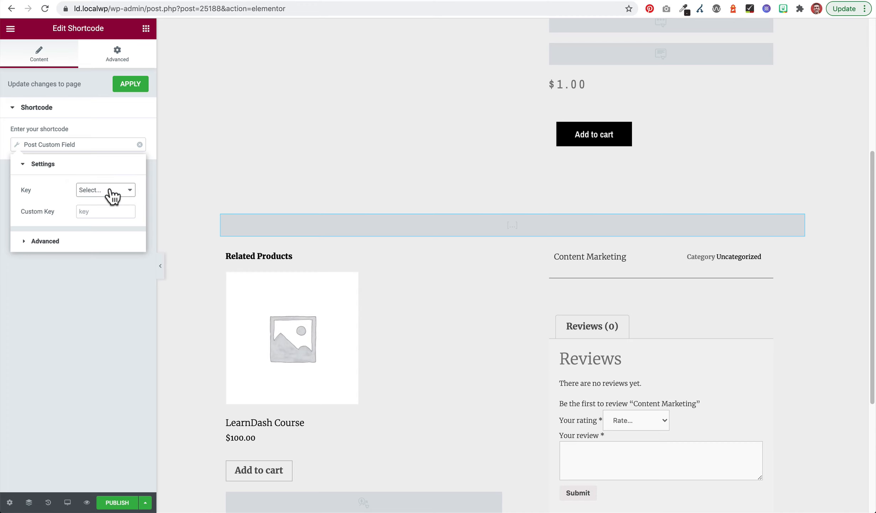